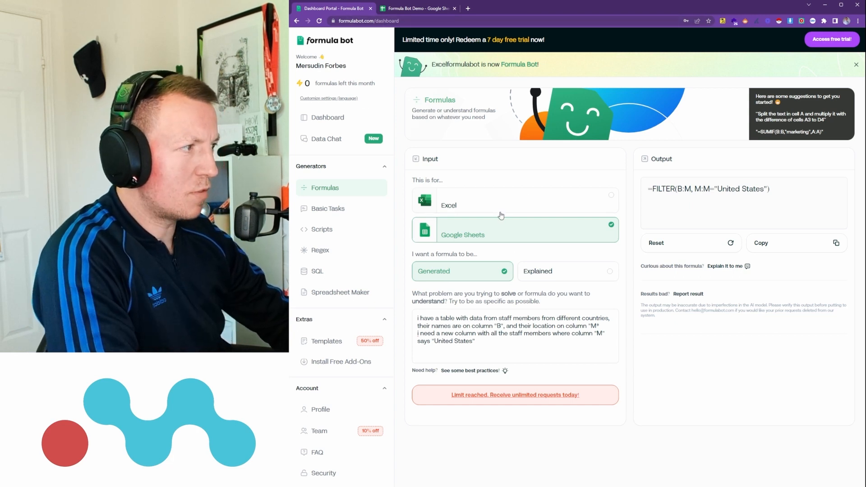
Look over the employee data in the Formula Bot Demo spreadsheet and the generated FILTER formula in Formula Bot
left_click(410, 8)
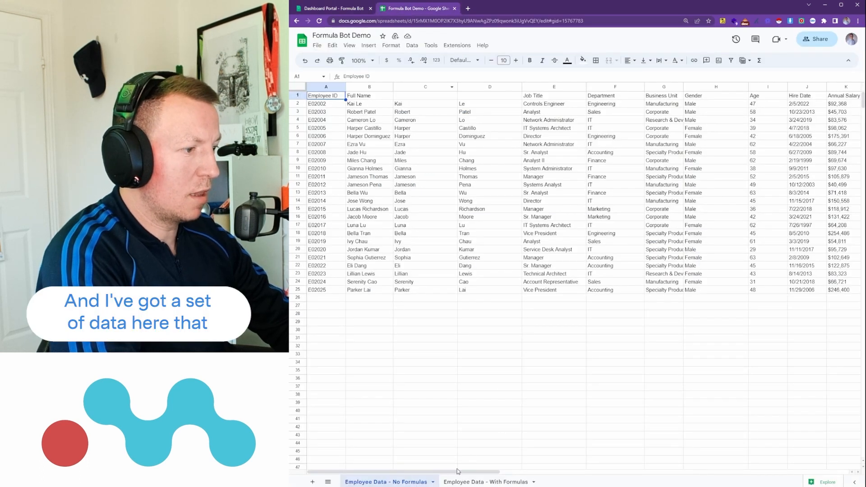
left_click_drag(457, 471, 432, 460)
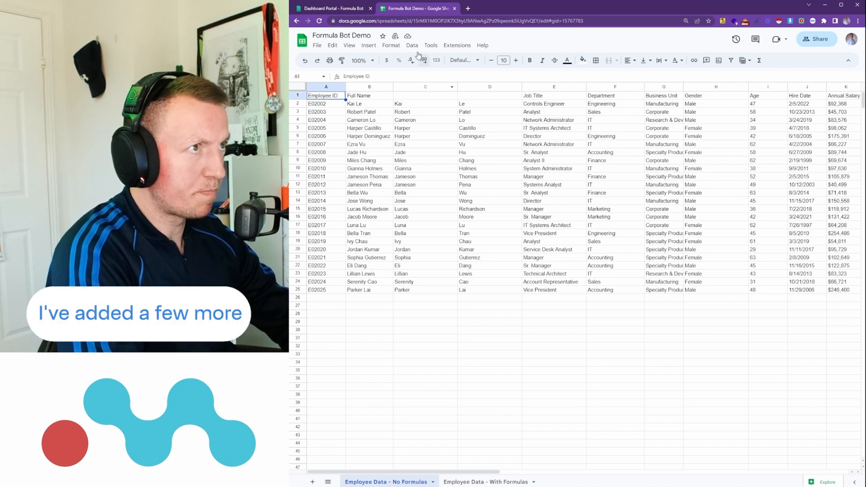
left_click(332, 9)
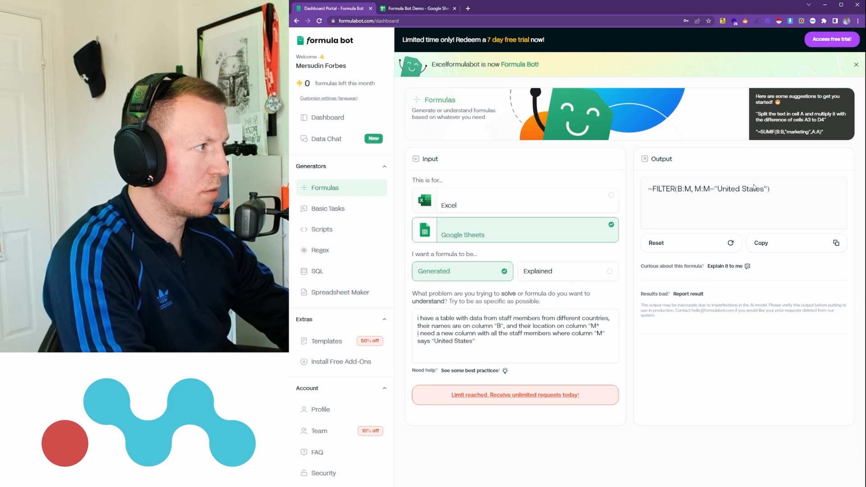
left_click_drag(770, 190, 651, 192)
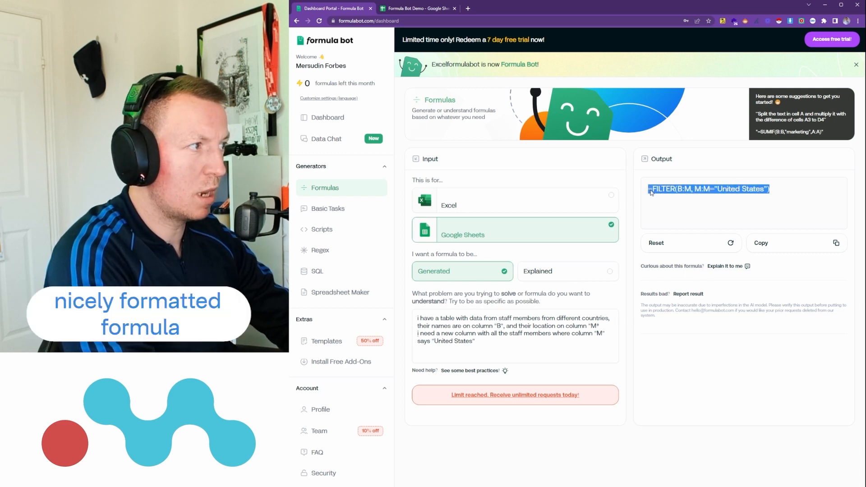
Switch to the Formula Bot Demo spreadsheet and inspect the FILTER formula in cell P2
key("ctrl+Tab")
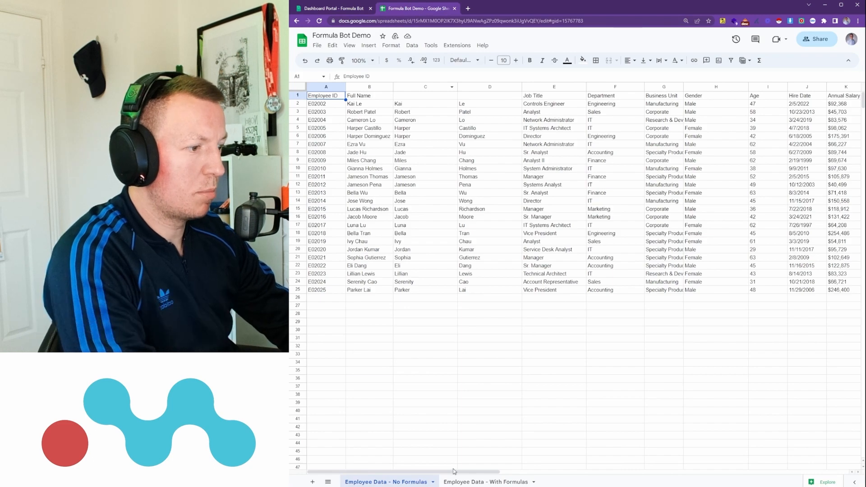
left_click_drag(457, 471, 638, 453)
left_click(531, 106)
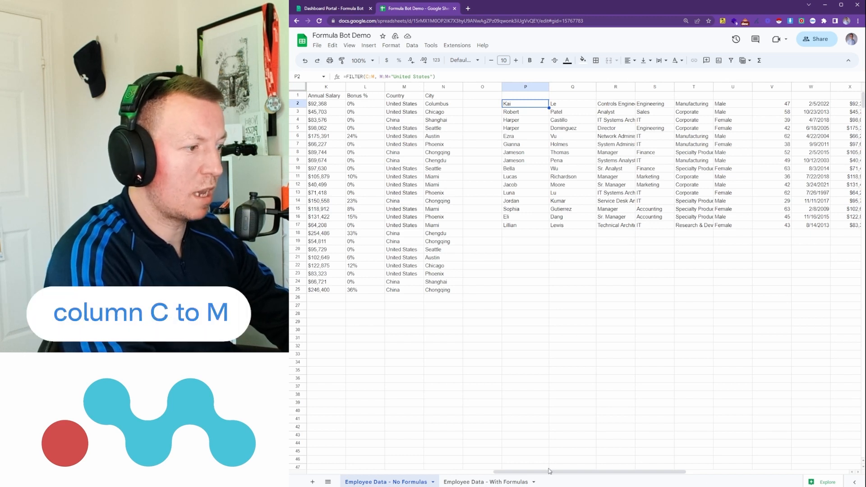
Review the source columns that the FILTER formula uses, including the Country values in M2:M25
left_click_drag(551, 477, 365, 475)
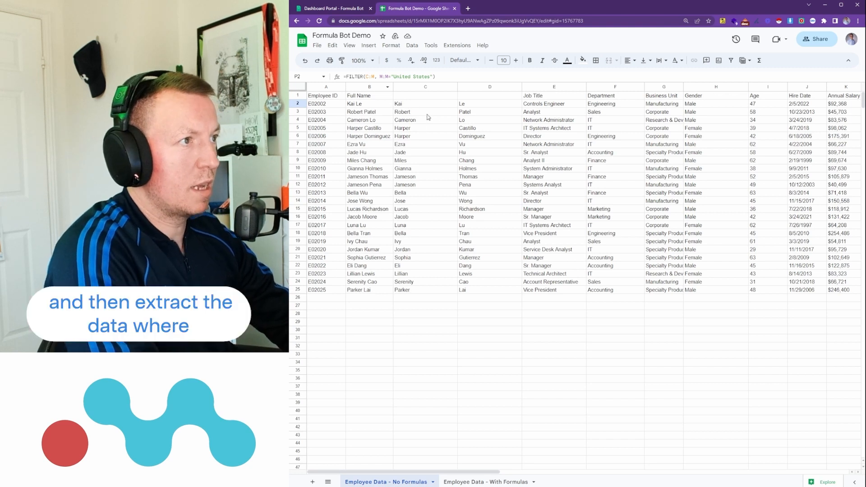
left_click_drag(463, 471, 541, 471)
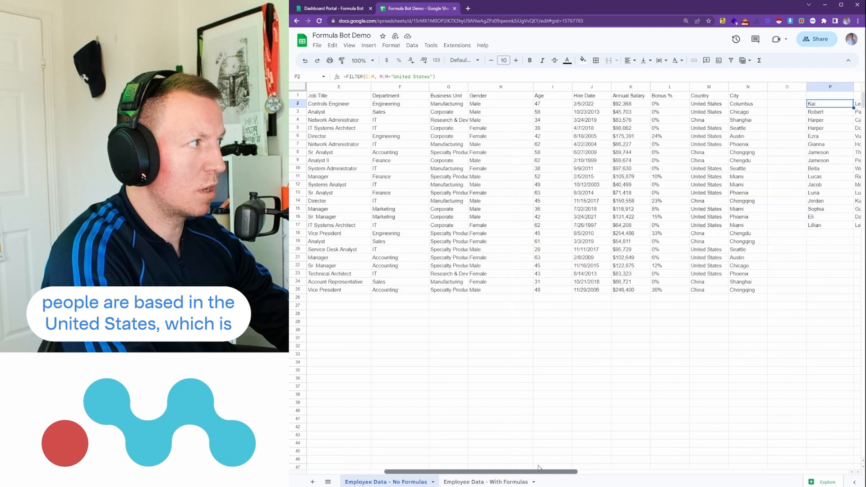
left_click_drag(707, 105, 694, 293)
left_click_drag(529, 471, 694, 470)
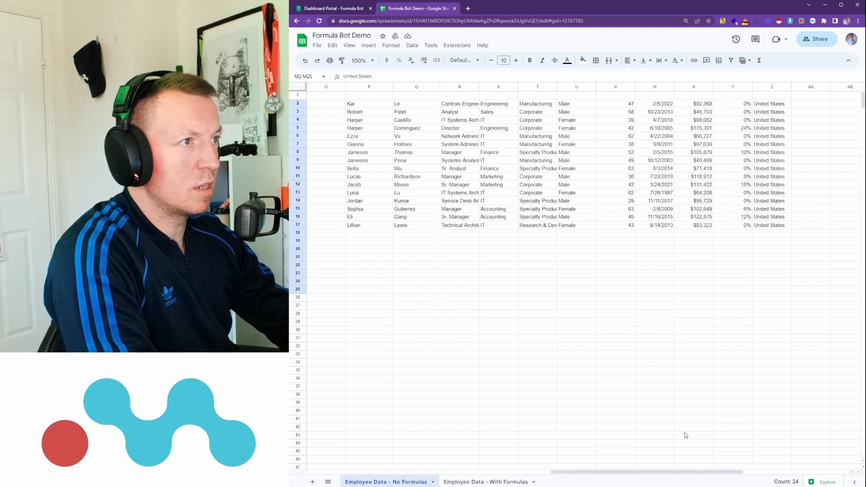
Examine the filtered United States staff results in P2:Z17
left_click(373, 113)
left_click(370, 104)
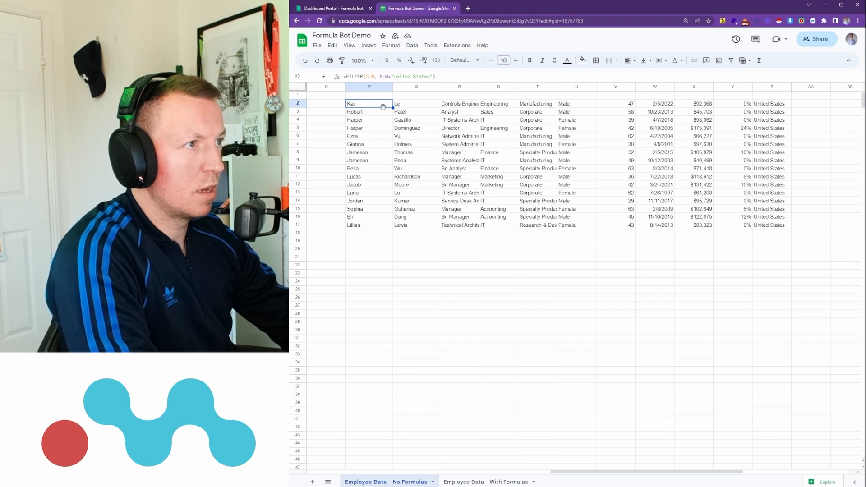
left_click_drag(374, 104, 762, 228)
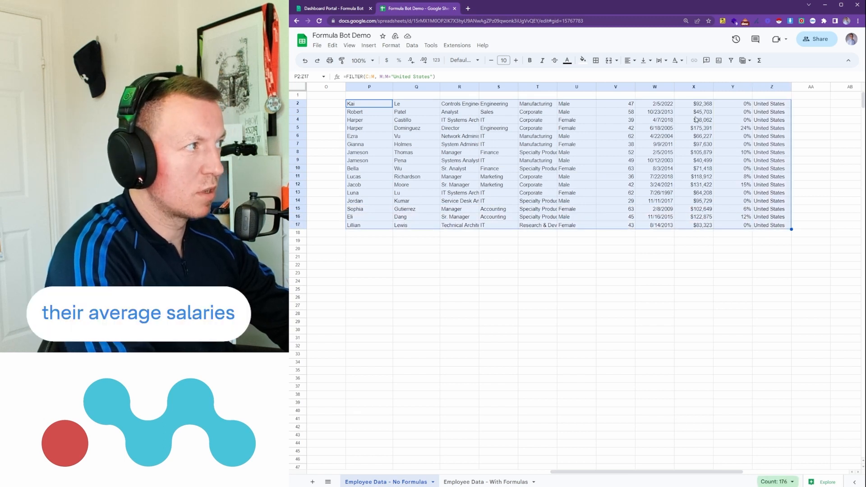
left_click_drag(577, 472, 602, 478)
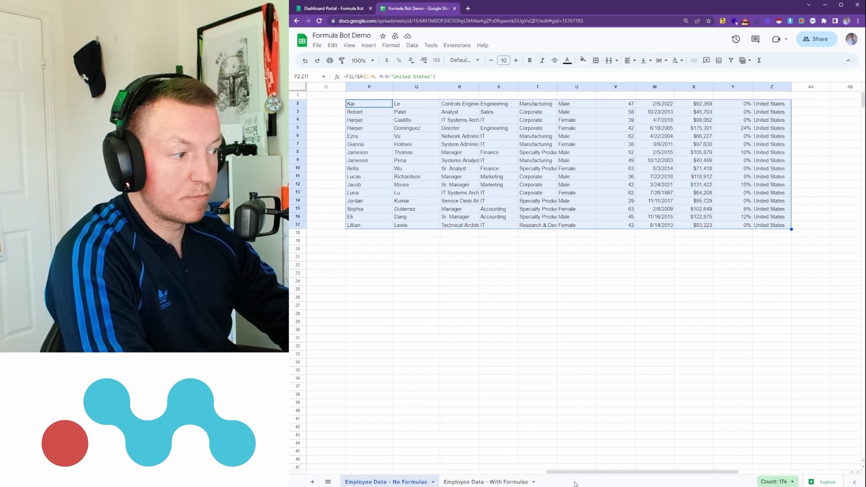
left_click_drag(578, 473, 345, 472)
Check the prompt in Formula Bot, then inspect the ArrayFormula SPLIT formula in cell C2 of the spreadsheet
left_click(336, 8)
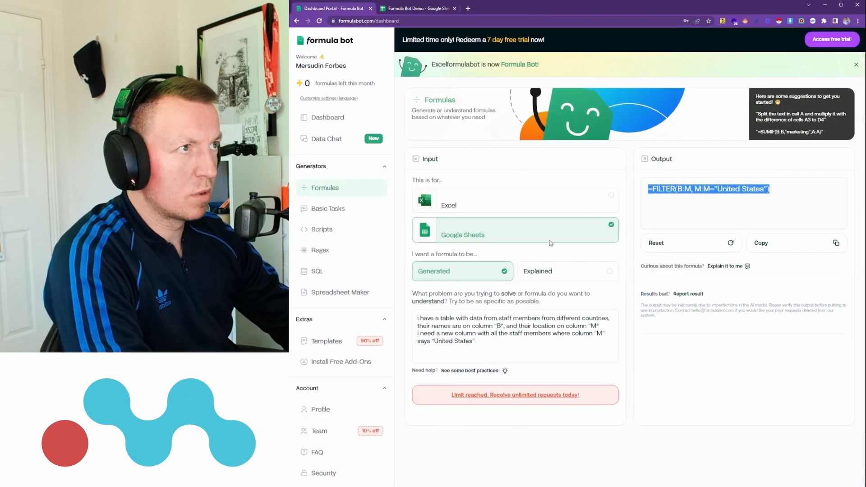
left_click(407, 10)
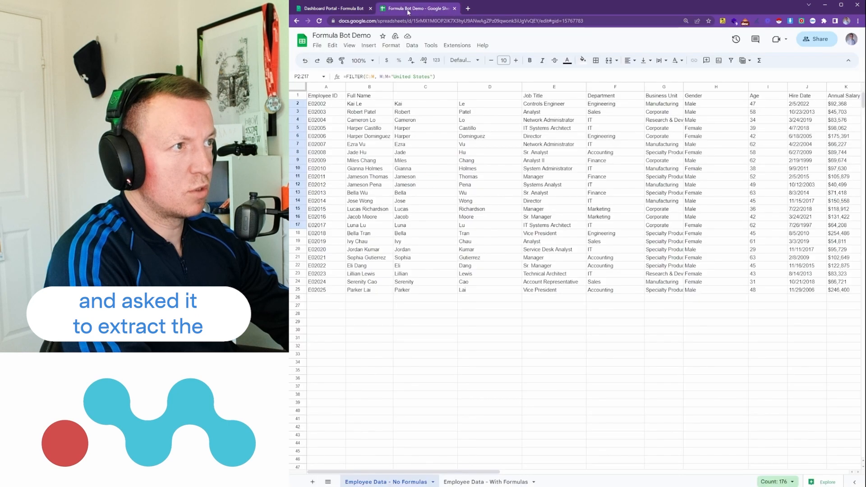
left_click(408, 107)
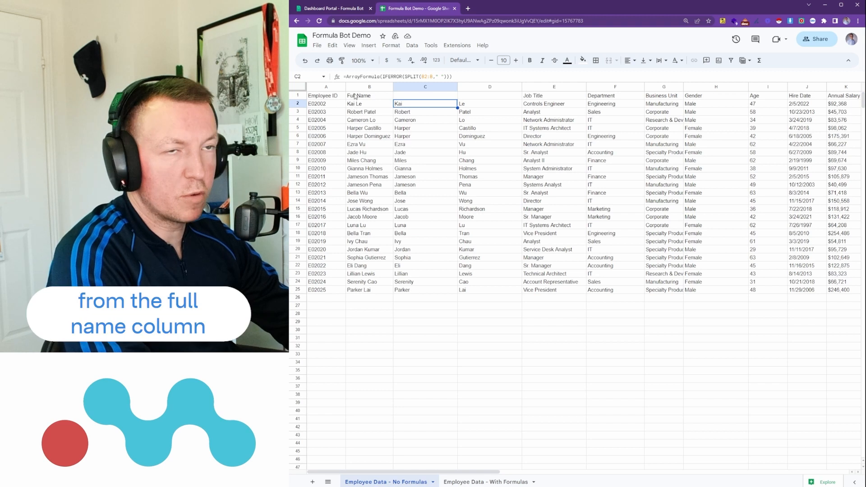
left_click(458, 77)
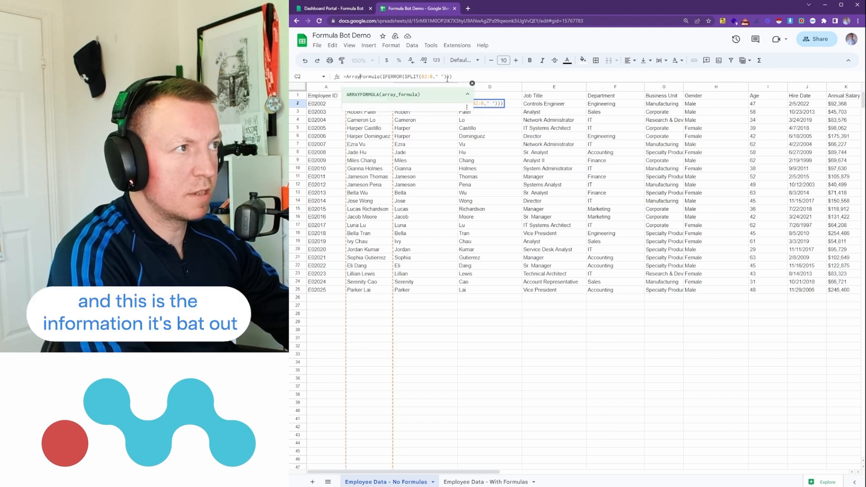
left_click_drag(457, 78, 344, 80)
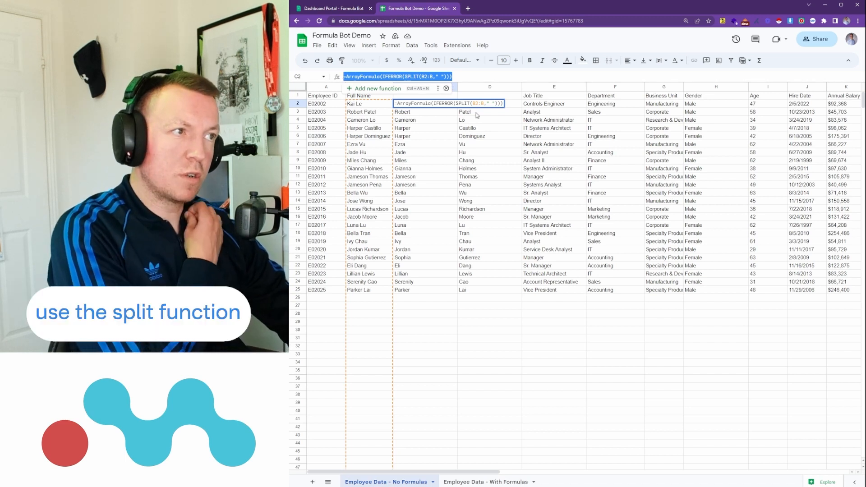
left_click(473, 208)
Review the first names and surnames split from the Full Name column in C2:D25
left_click_drag(406, 106, 486, 288)
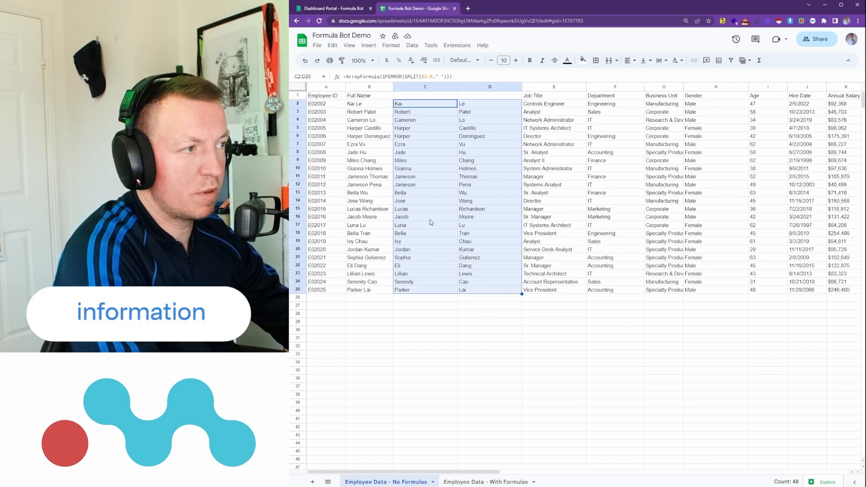
left_click(423, 106)
double_click(411, 103)
left_click(436, 169)
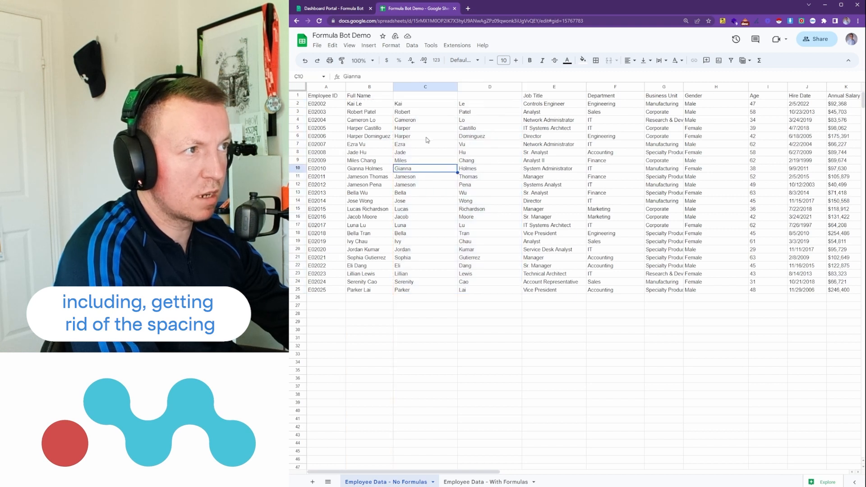
double_click(414, 106)
left_click(432, 162)
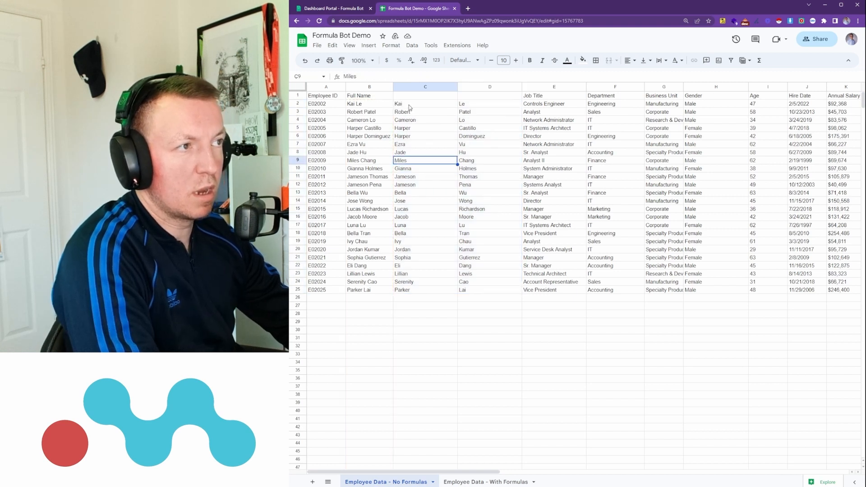
left_click_drag(409, 107, 491, 292)
left_click(491, 290)
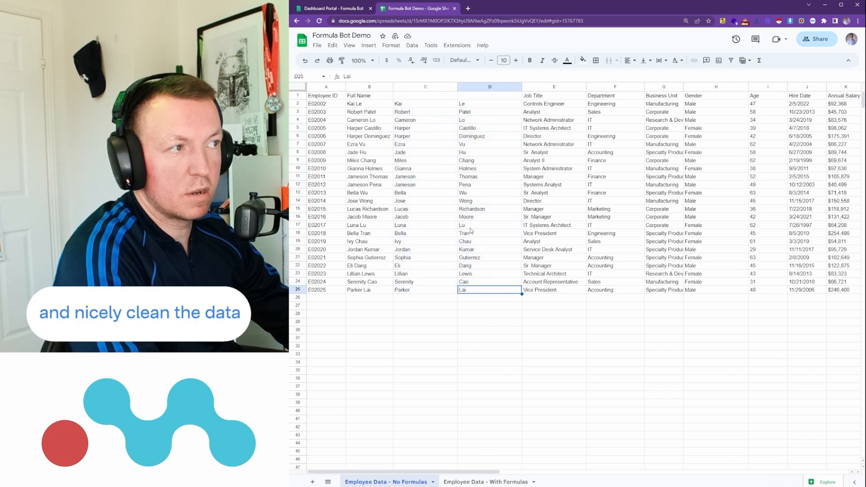
Add the headers "First Name" in C1 and "Surname" in D1 above the split name columns
left_click(408, 99)
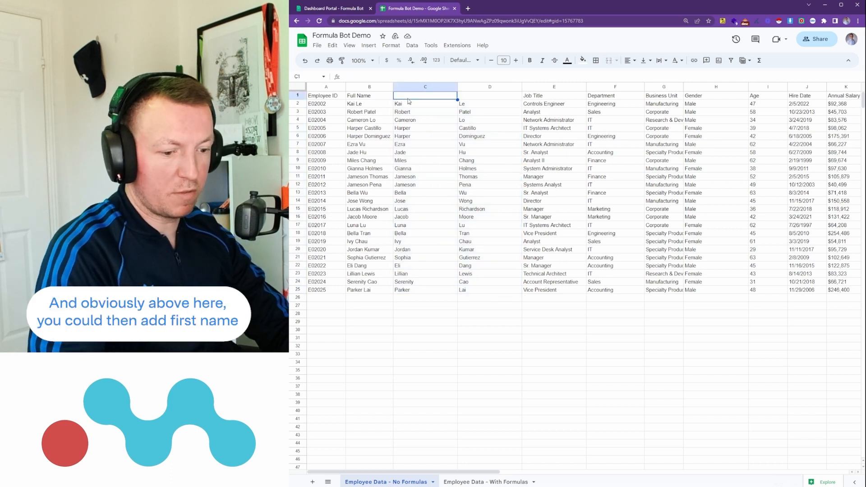
type("First na")
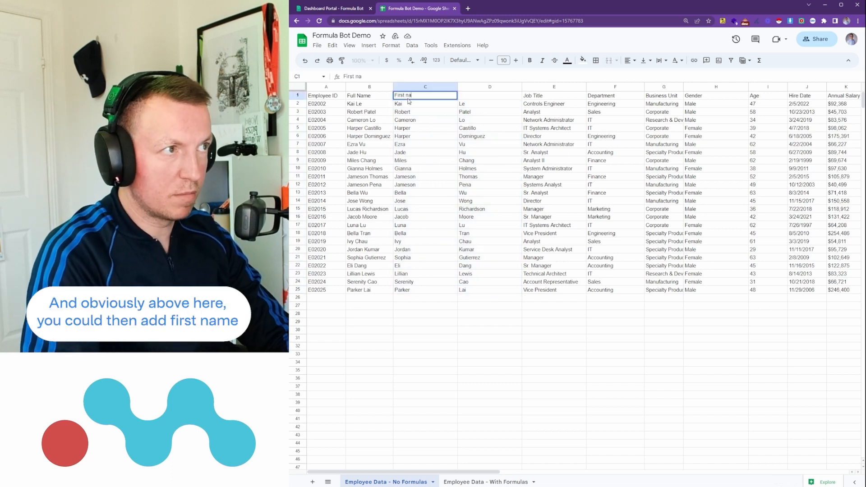
type("me")
key("Tab")
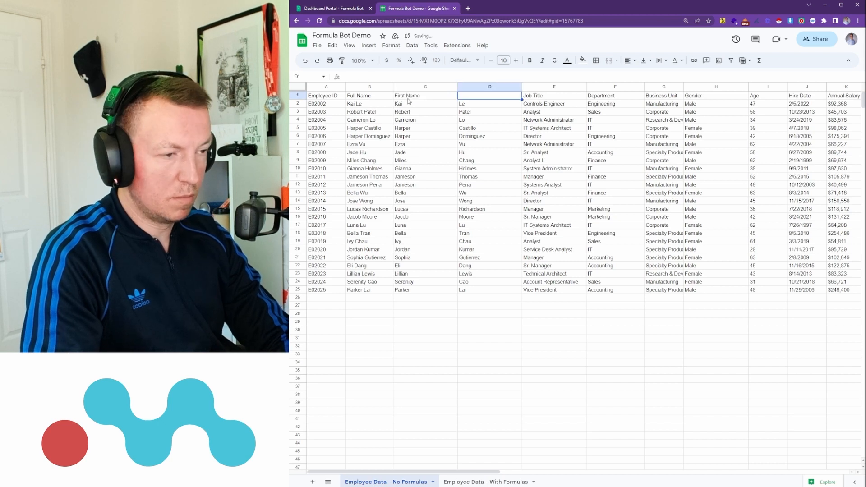
type("Surname")
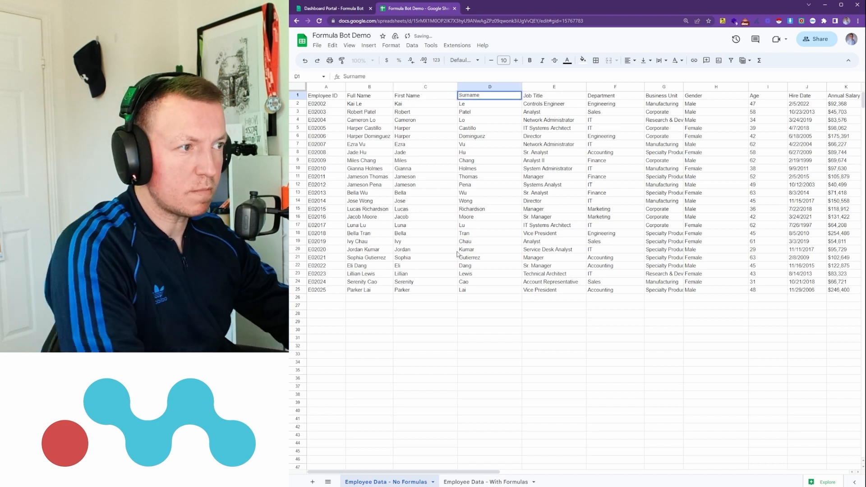
left_click(546, 338)
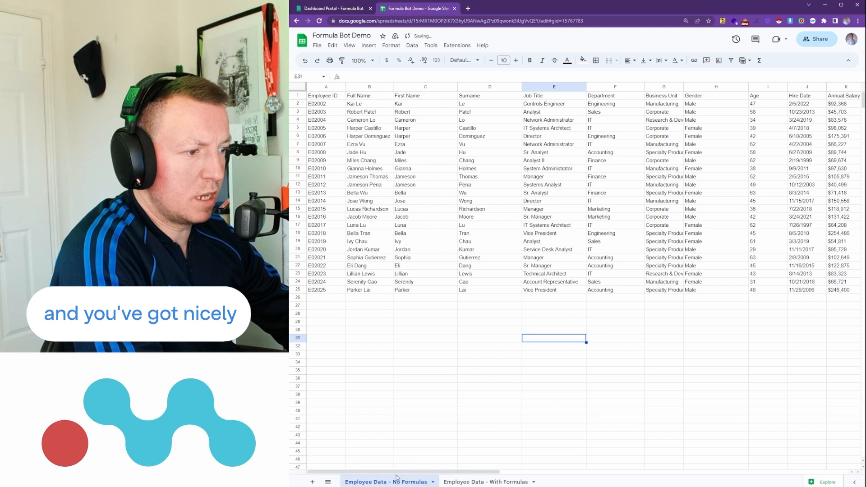
mouse_move(407, 472)
left_mouse_down()
mouse_move(415, 473)
mouse_move(404, 471)
left_mouse_up()
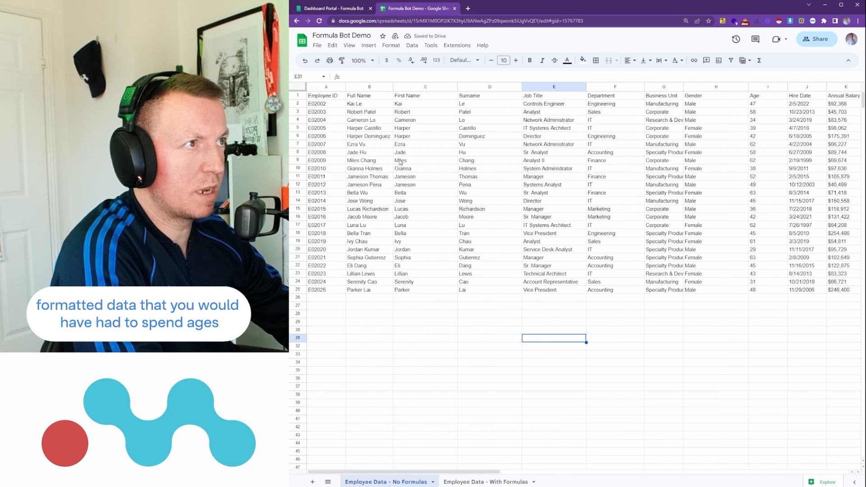
Switch to Formula Bot and check the prompt box and the Excel and Google Sheets options, leaving Google Sheets selected
key("ctrl+shift+Tab")
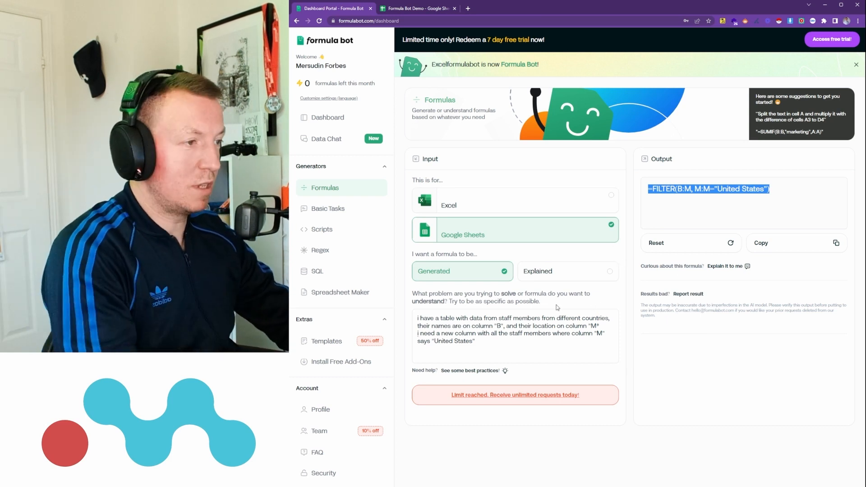
left_click(501, 357)
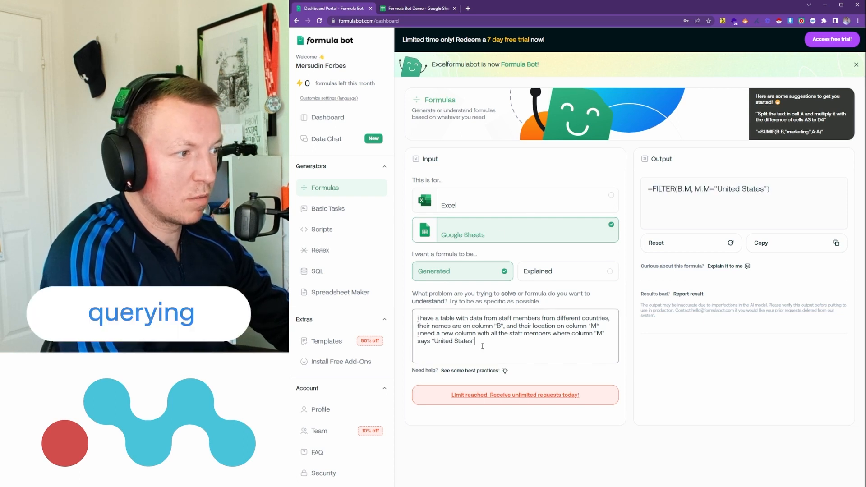
left_click(446, 200)
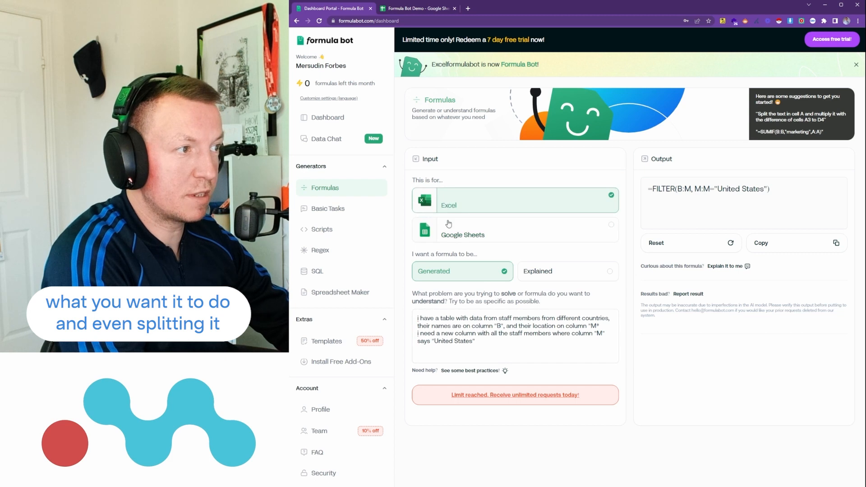
left_click(448, 223)
left_click(451, 204)
left_click(456, 231)
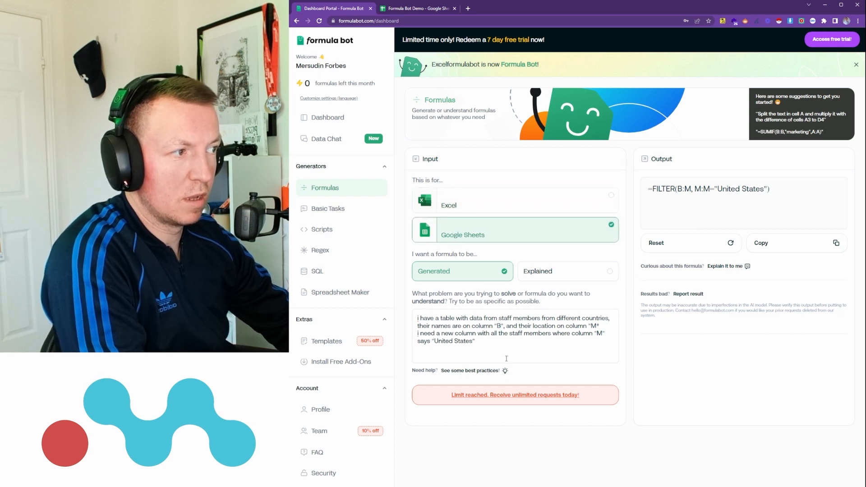
left_click(487, 344)
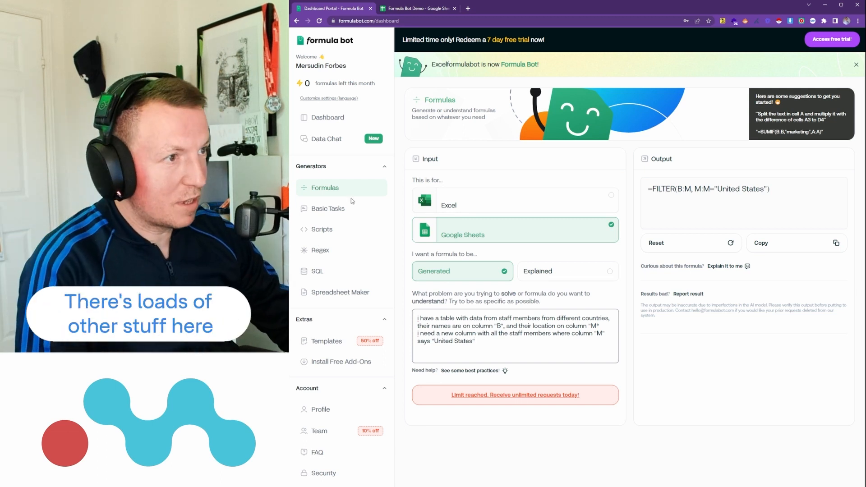
Open the Basic Tasks generator and choose Google Sheets to view its sample pivot table instructions
left_click(334, 211)
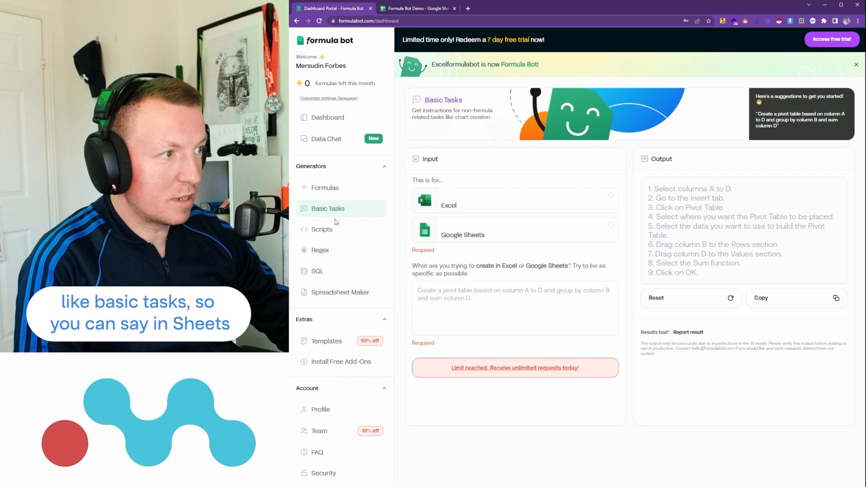
left_click(451, 235)
left_click(449, 288)
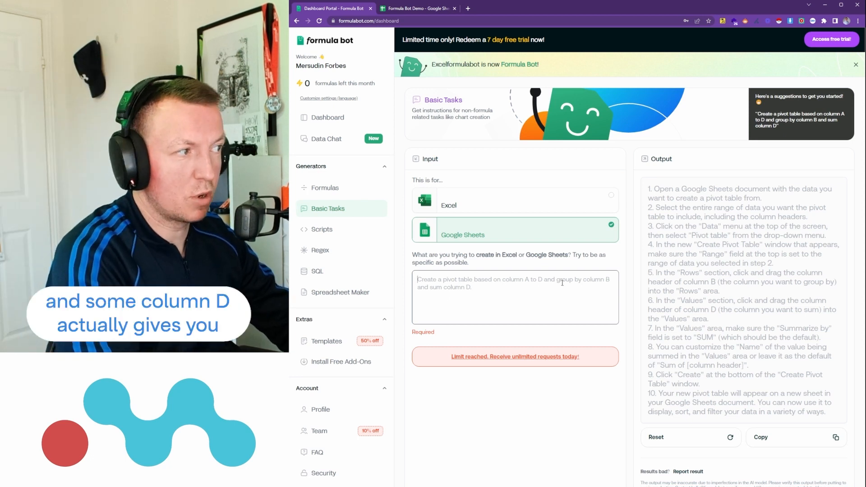
left_click(667, 207)
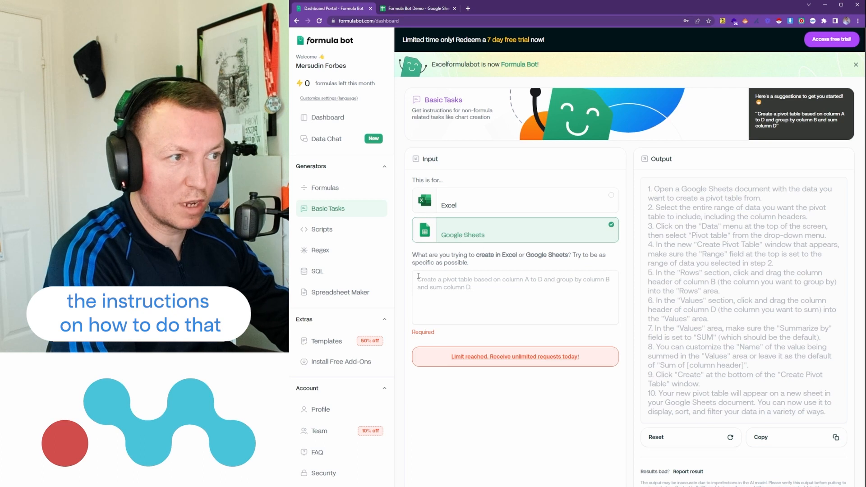
Look through the Regex, Scripts, SQL and Basic Tasks generators to compare their input options and sample outputs
left_click(321, 250)
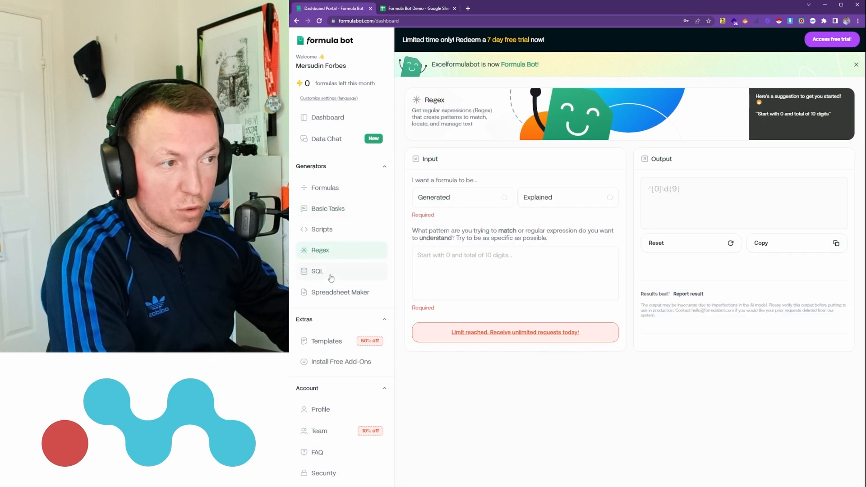
left_click(333, 231)
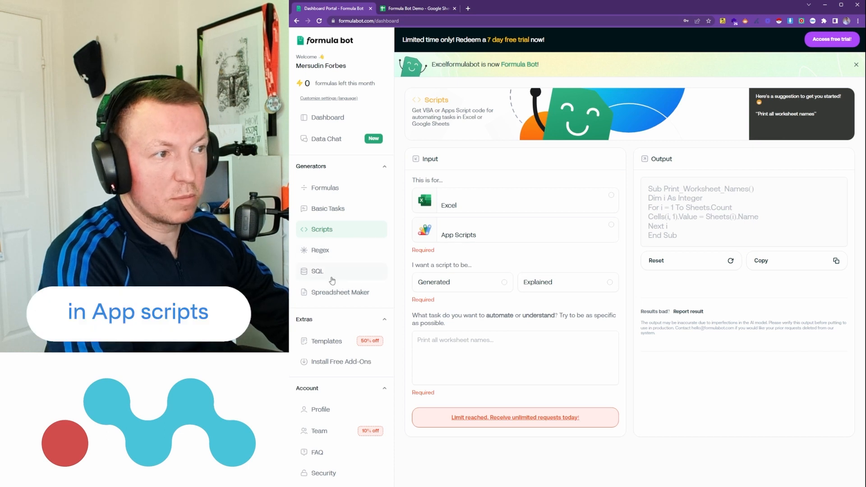
left_click(332, 279)
left_click(334, 236)
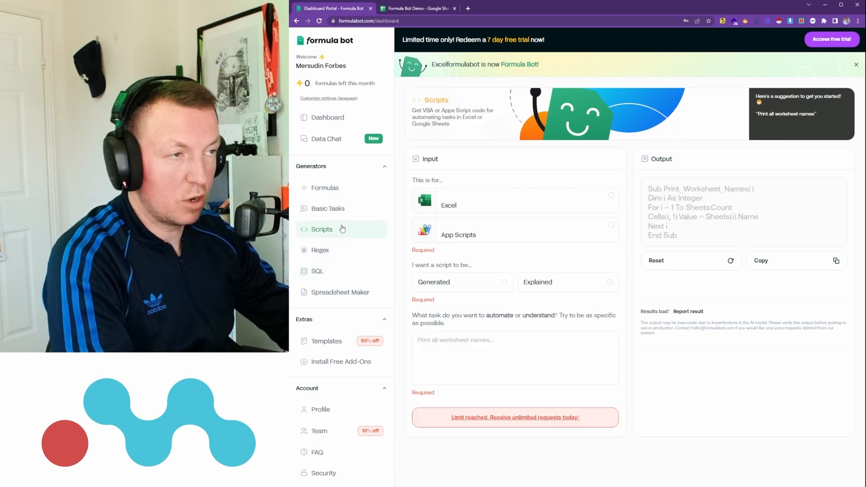
left_click(339, 209)
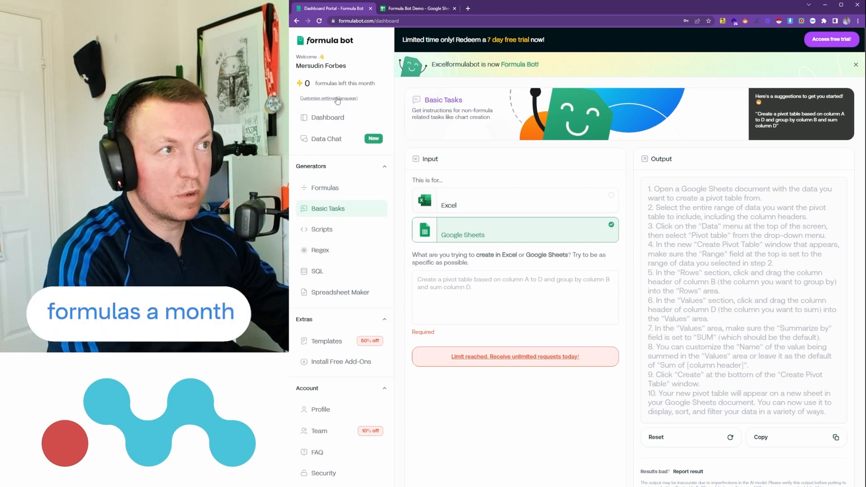
left_click(327, 234)
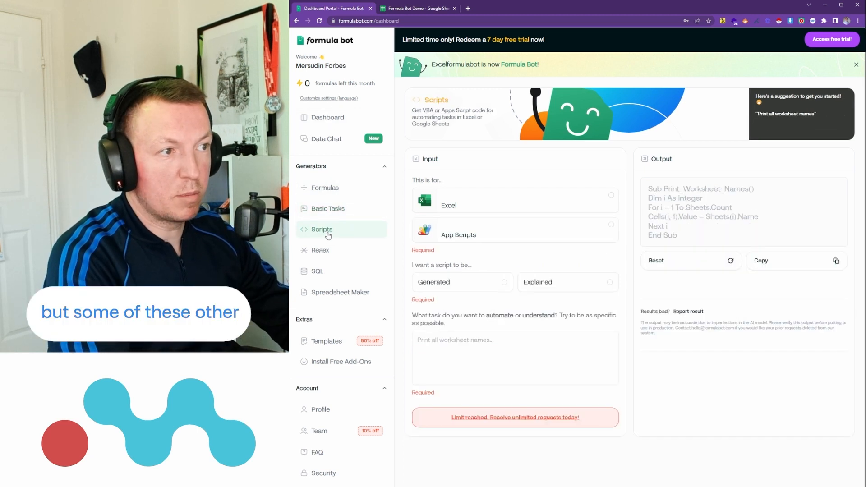
left_click(321, 255)
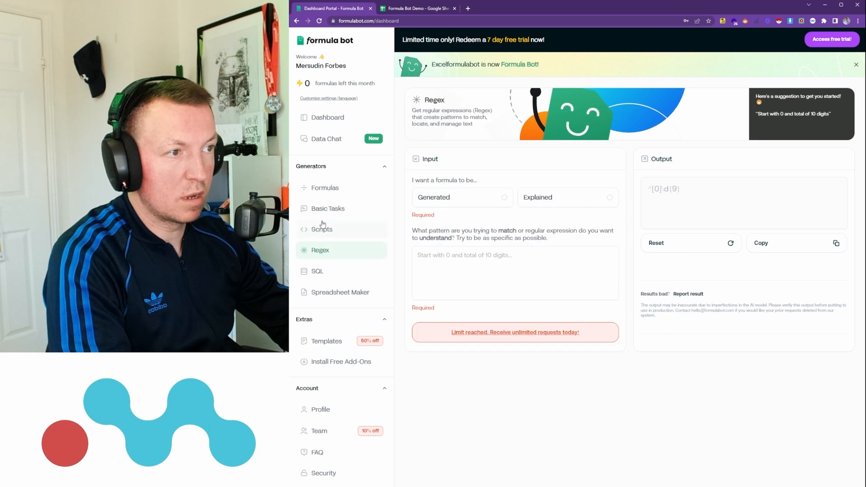
Return to the Basic Tasks generator and review its Google Sheets prompt and sample pivot table instructions, briefly checking the Formulas generator
left_click(323, 209)
scroll(507, 250, "down", 2)
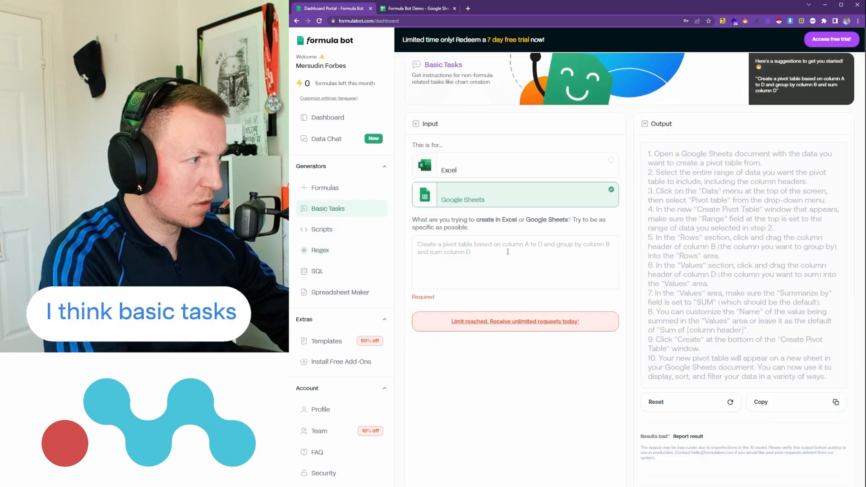
scroll(519, 260, "up", 2)
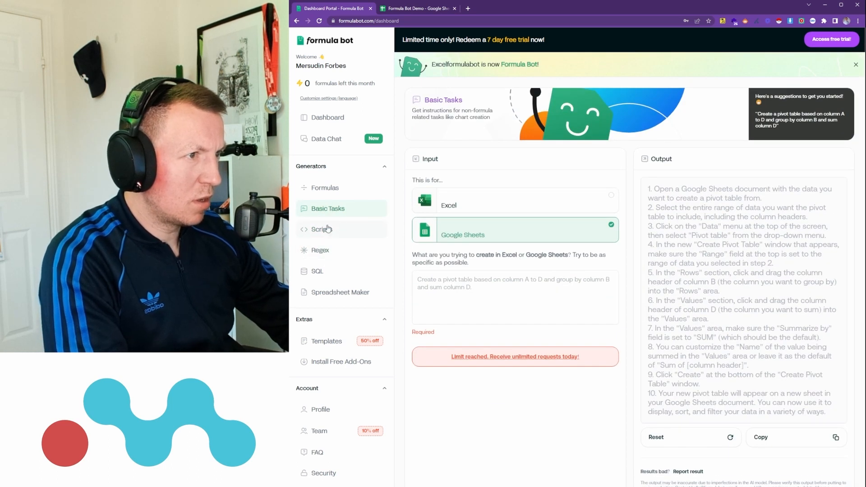
left_click(330, 189)
left_click(332, 208)
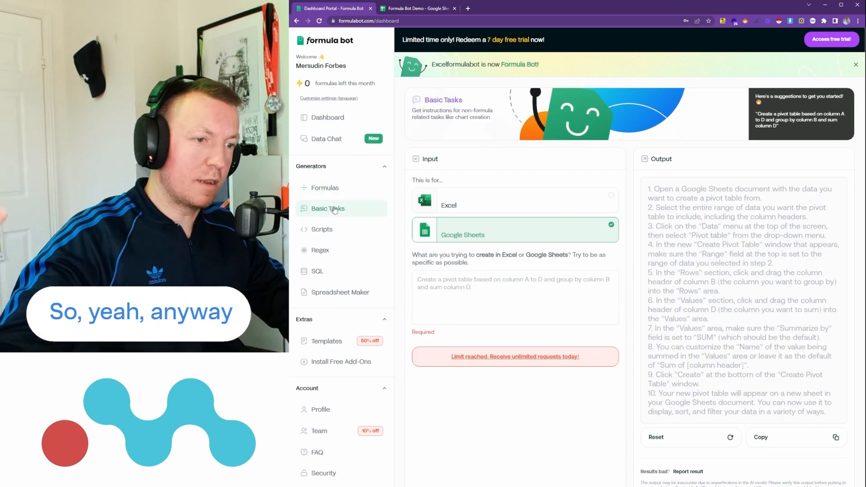